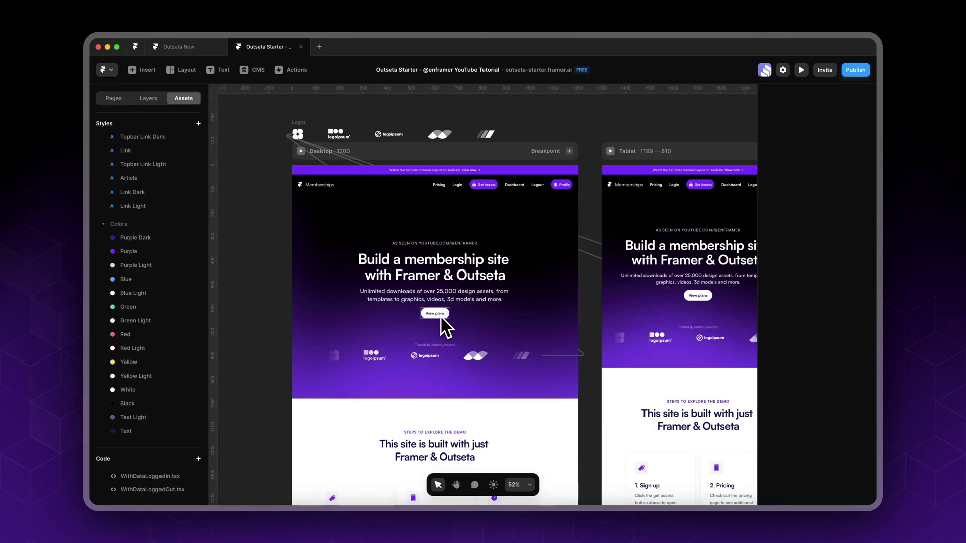
# - Zoom the canvas in and back out to frame the 'Build a membership site' hero
pyautogui.press('super+equal')
pyautogui.press('super+equal')
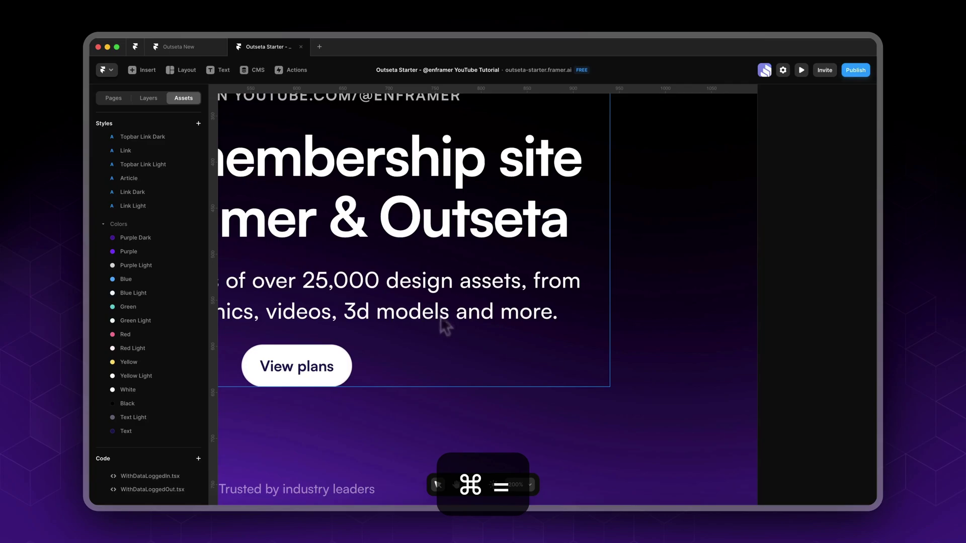
pyautogui.press('super+minus')
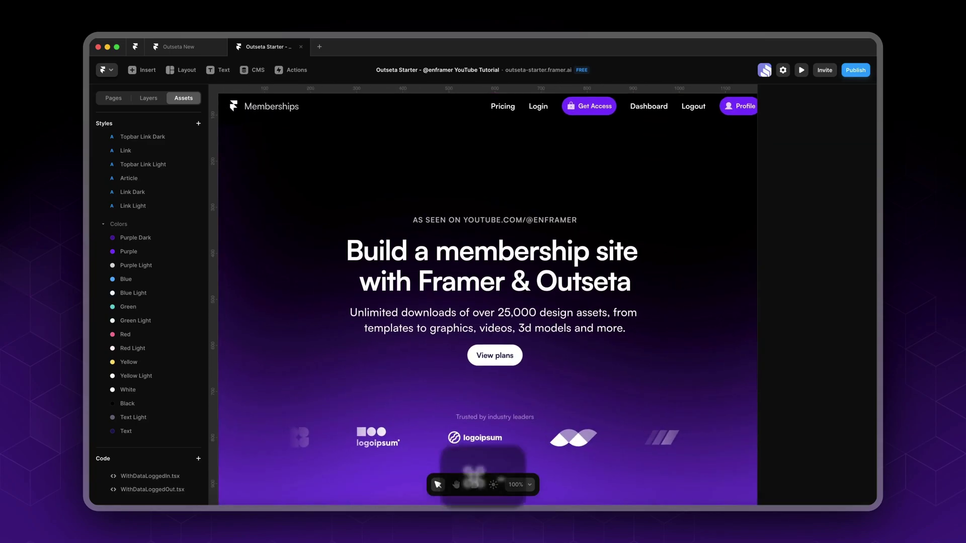
# - Duplicate the View plans button and relabel the copy 'Go to dashboard'
pyautogui.click(510, 359)
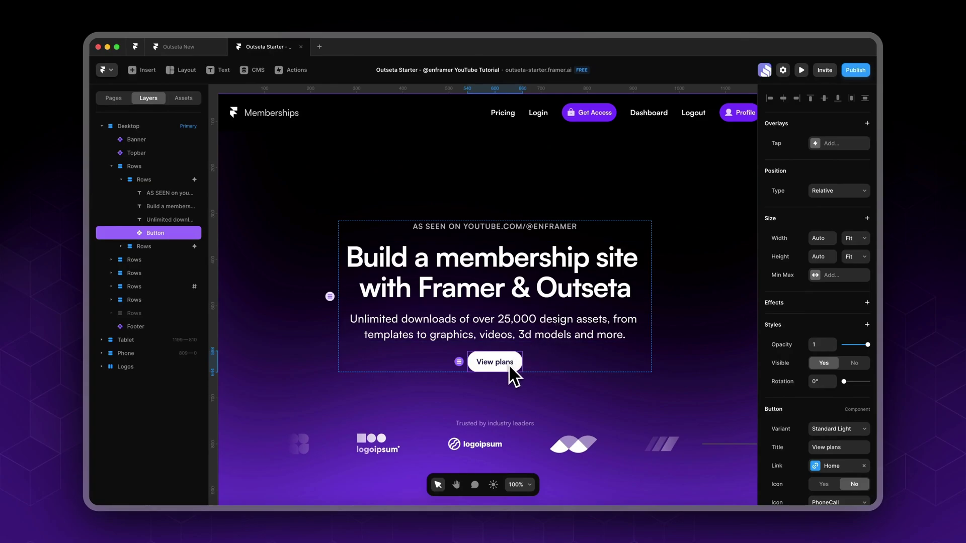
pyautogui.press('super+d')
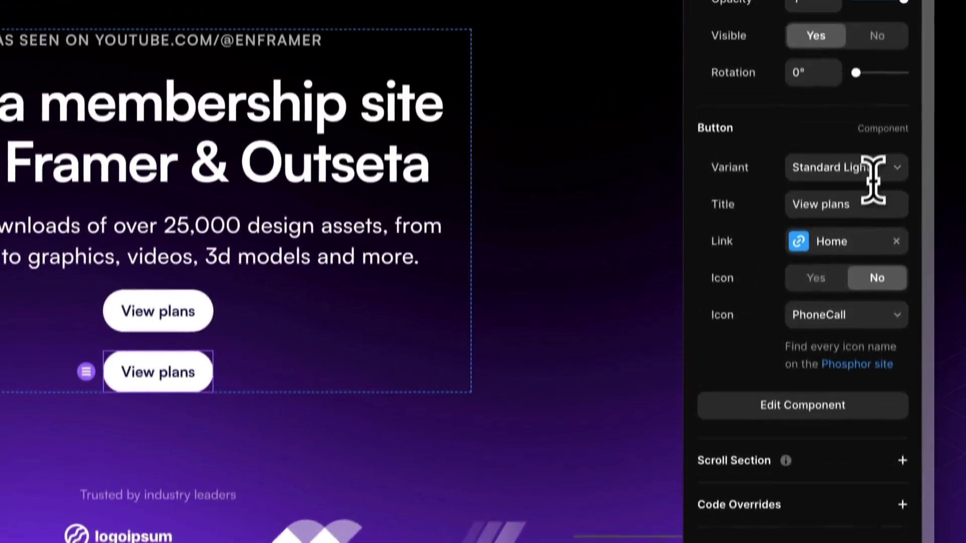
pyautogui.click(869, 76)
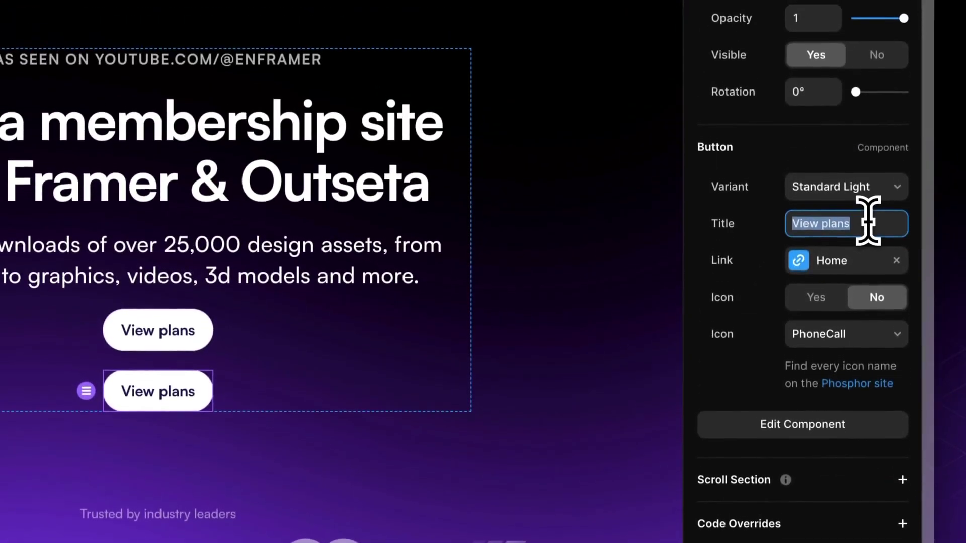
pyautogui.write('Go to ')
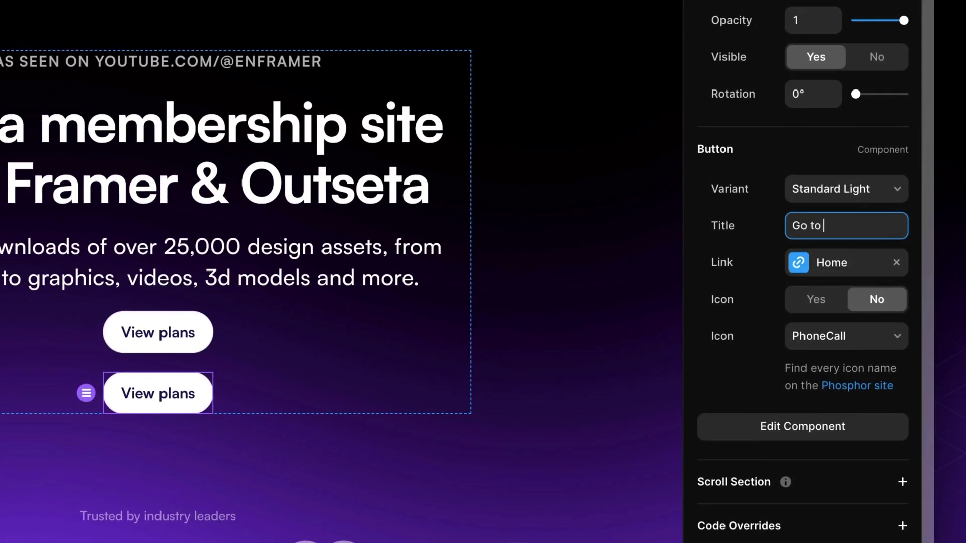
pyautogui.write('dashboard')
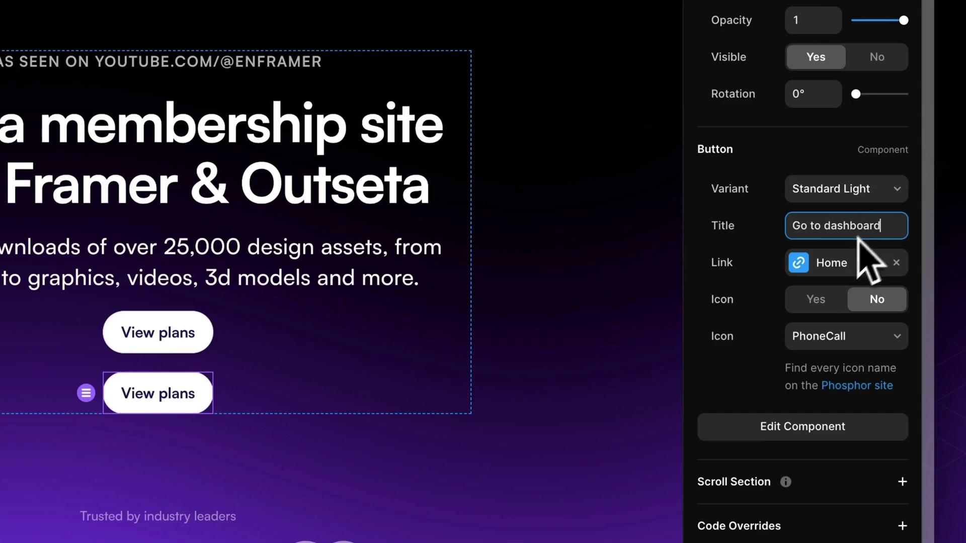
pyautogui.press('Return')
# - Link the Go to dashboard button to the /dashboard page instead of Home
pyautogui.click(843, 266)
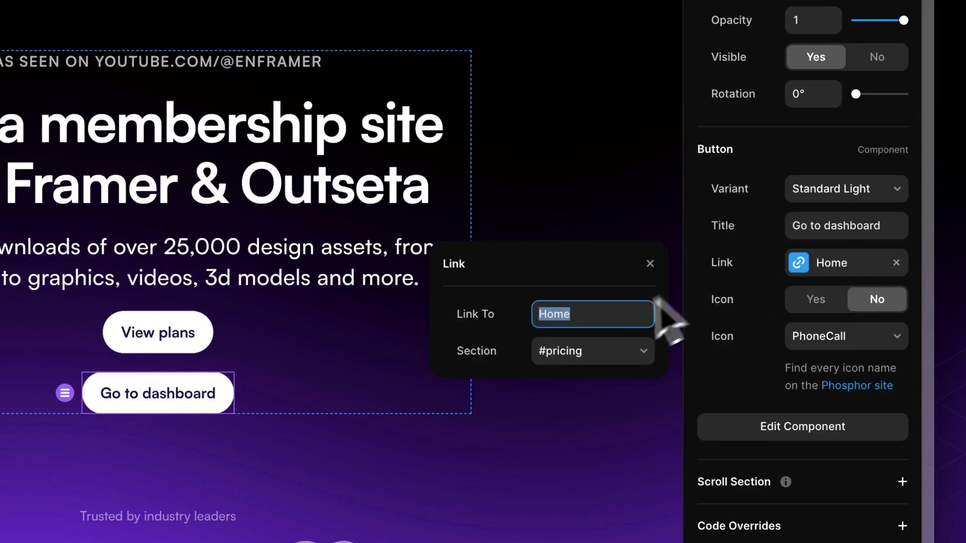
pyautogui.click(588, 314)
pyautogui.press('BackSpace')
pyautogui.press('BackSpace')
pyautogui.press('BackSpace')
pyautogui.press('BackSpace')
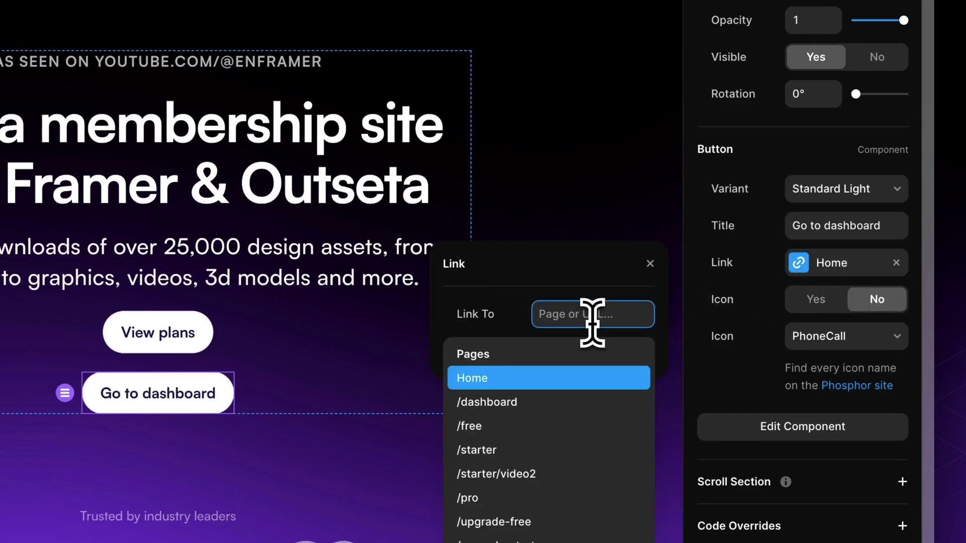
pyautogui.write('da')
pyautogui.click(566, 378)
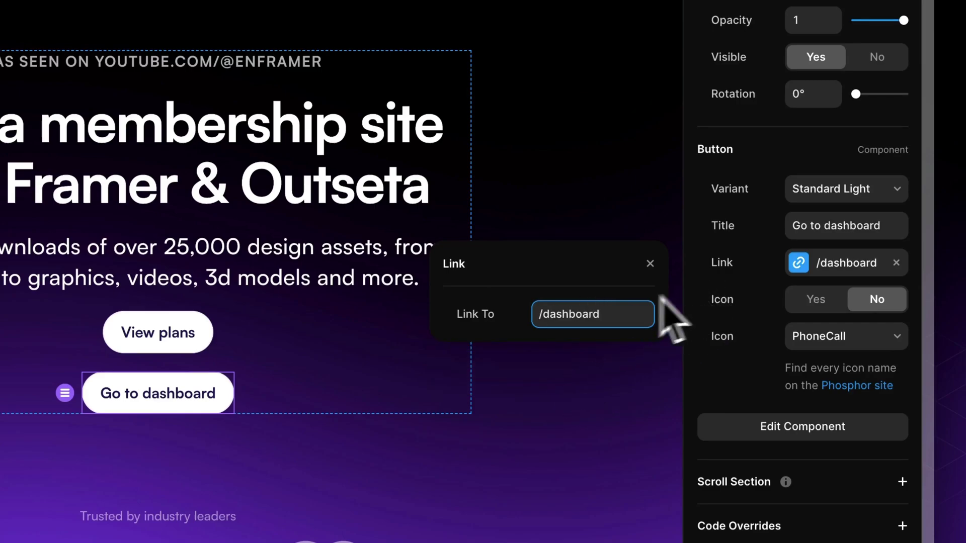
pyautogui.press('Return')
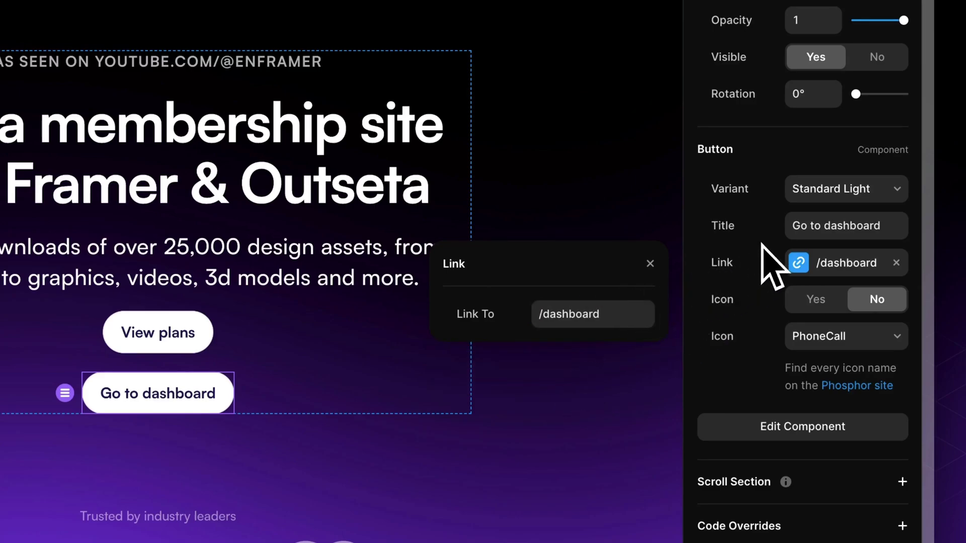
# - Give the View plans button the withDataAuthenticated code override from WithDataLoggedIn
pyautogui.click(768, 267)
pyautogui.click(166, 334)
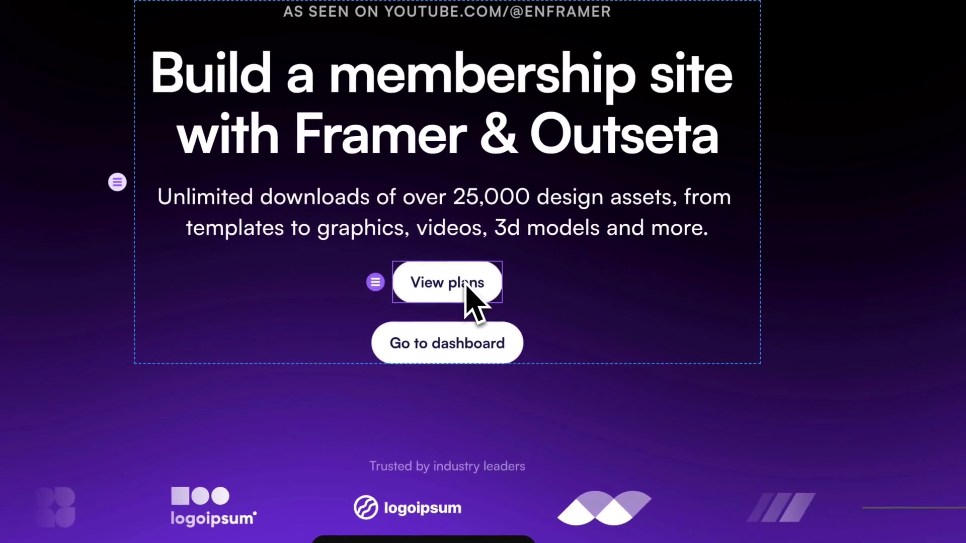
pyautogui.click(470, 332)
pyautogui.click(486, 284)
pyautogui.click(482, 333)
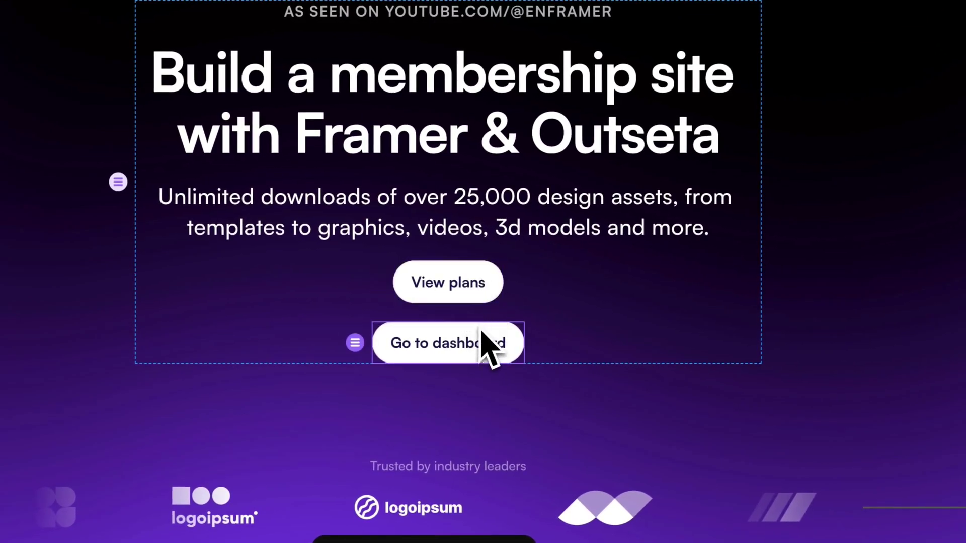
pyautogui.click(482, 281)
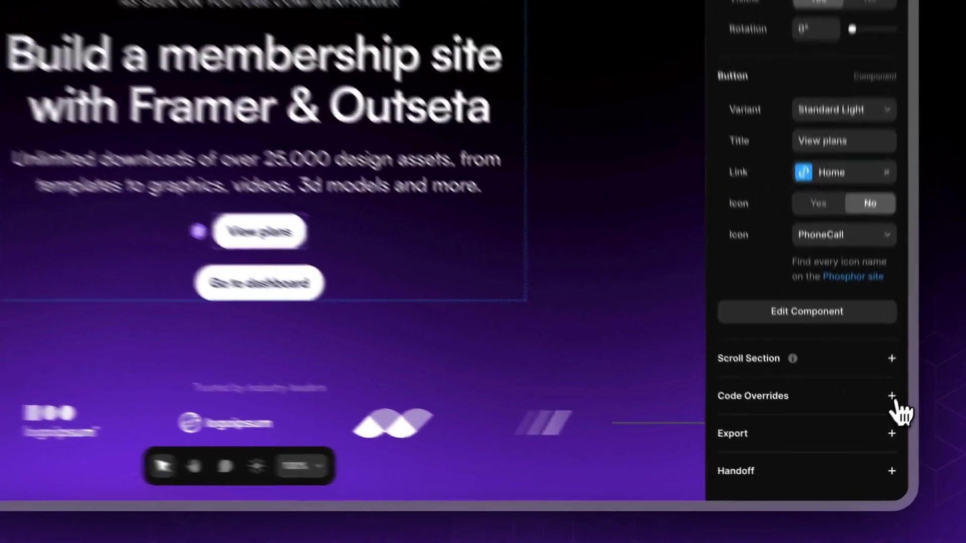
pyautogui.click(867, 444)
pyautogui.scroll(-2, 874, 453)
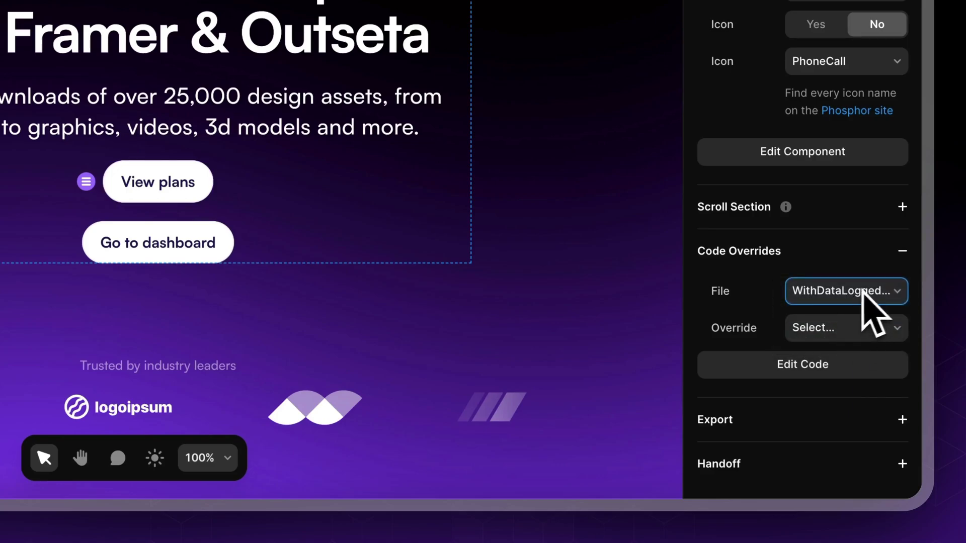
pyautogui.click(848, 329)
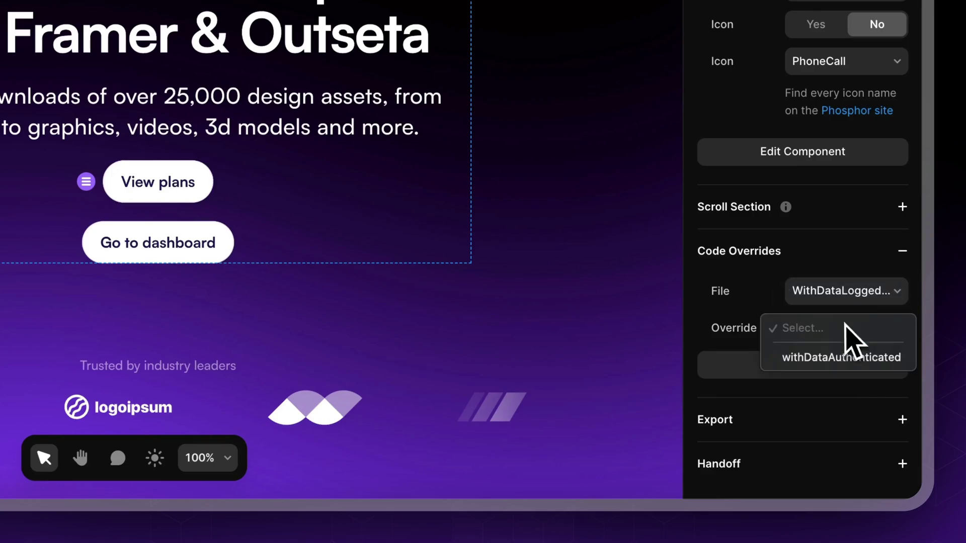
pyautogui.click(827, 356)
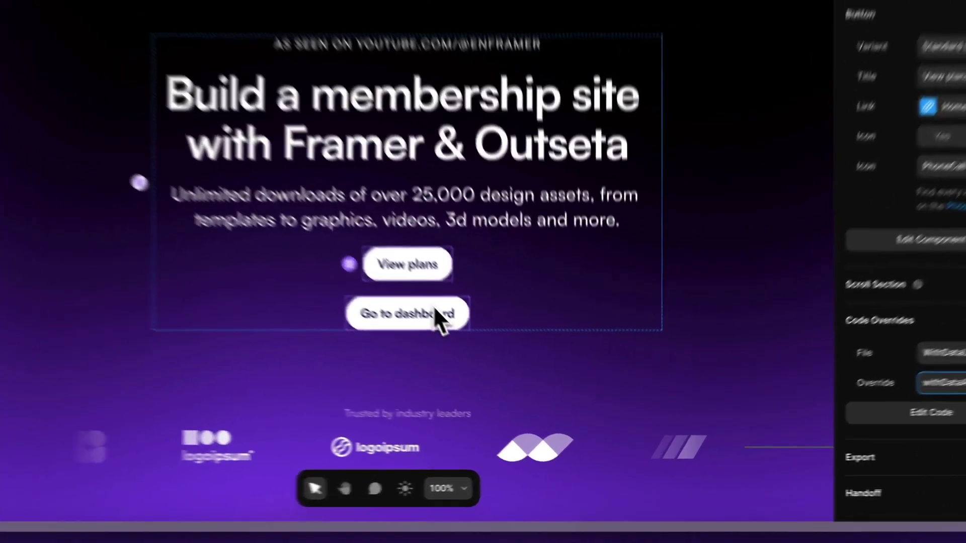
# - Apply withDataAuthenticated to the Go to dashboard button and publish the site update
pyautogui.click(512, 376)
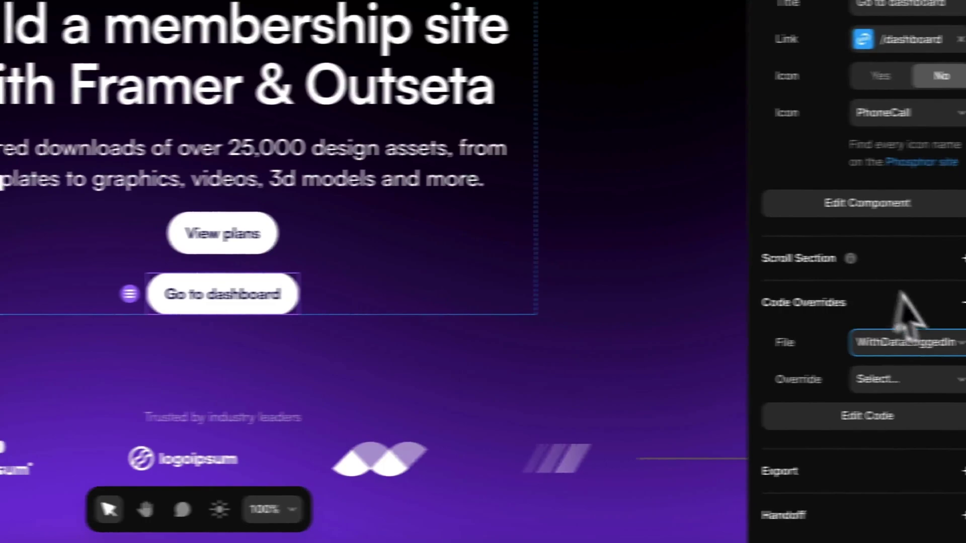
pyautogui.click(901, 379)
pyautogui.click(838, 410)
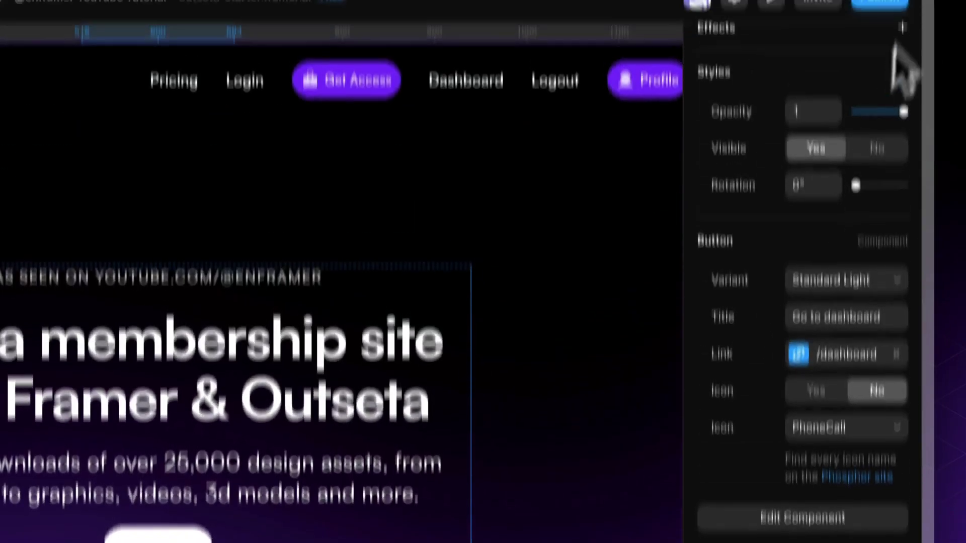
pyautogui.click(896, 100)
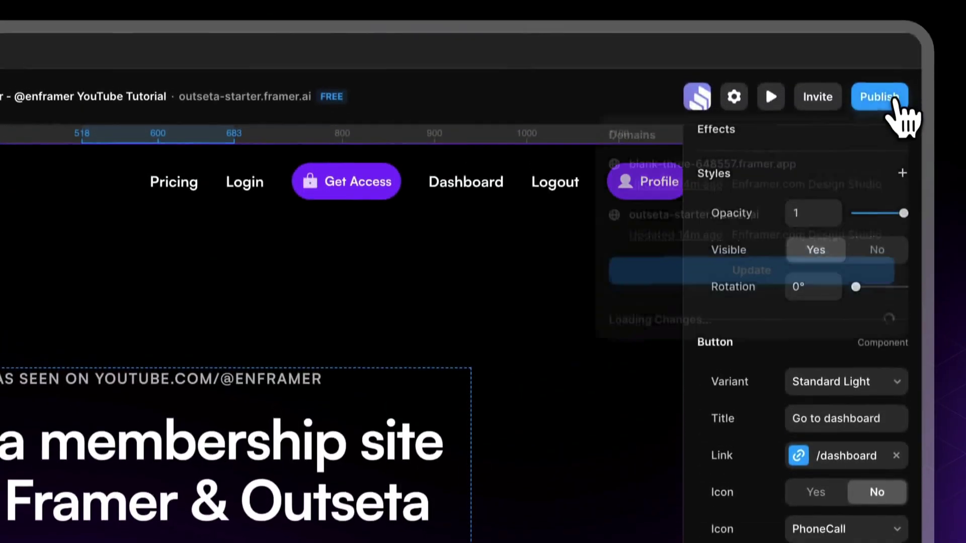
pyautogui.click(790, 274)
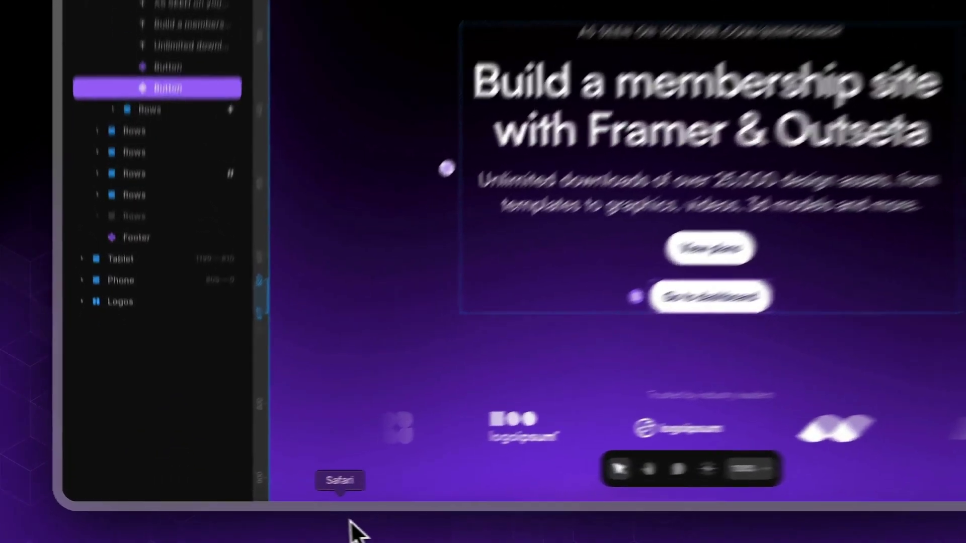
# - Load the live site's home page in Safari, view the Starter plan, and return to the hero
pyautogui.click(299, 529)
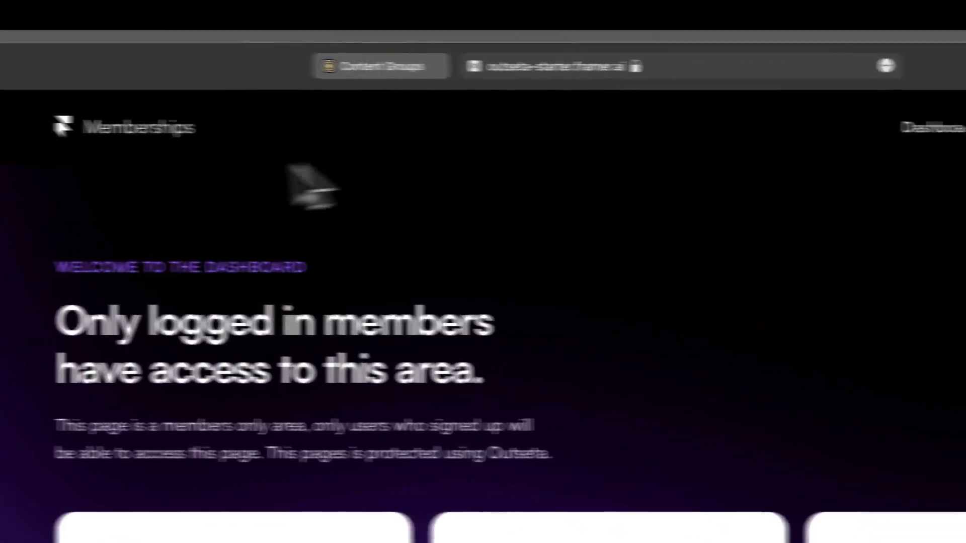
pyautogui.click(98, 112)
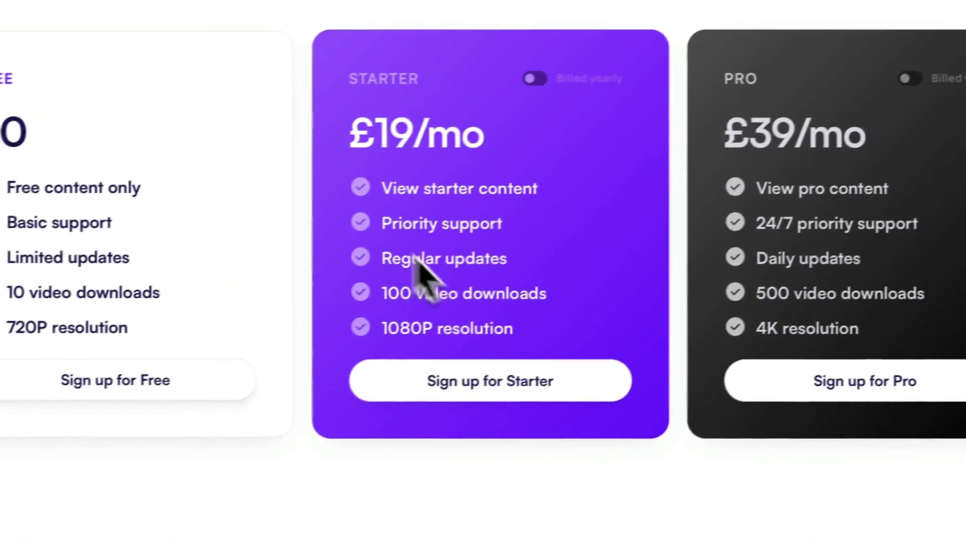
pyautogui.click(483, 385)
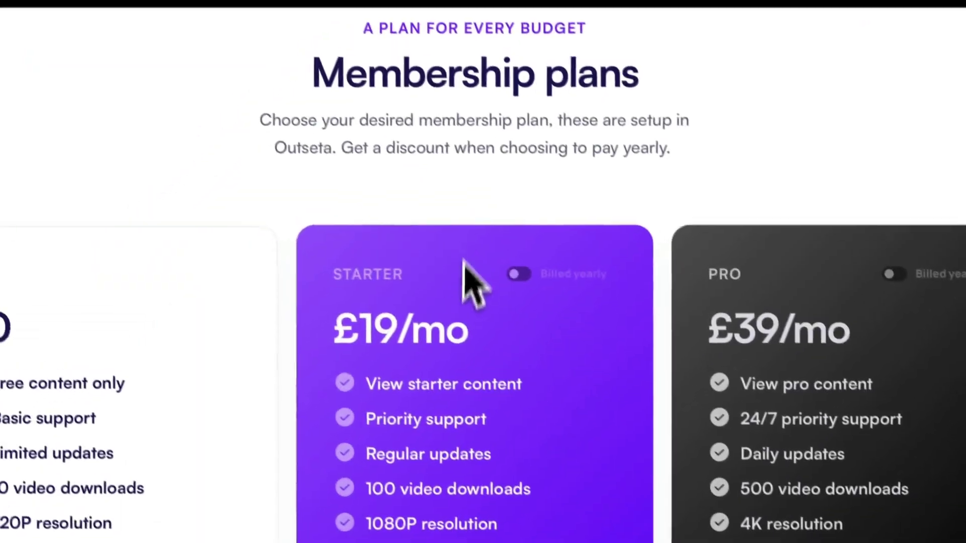
pyautogui.scroll(10, 535, 323)
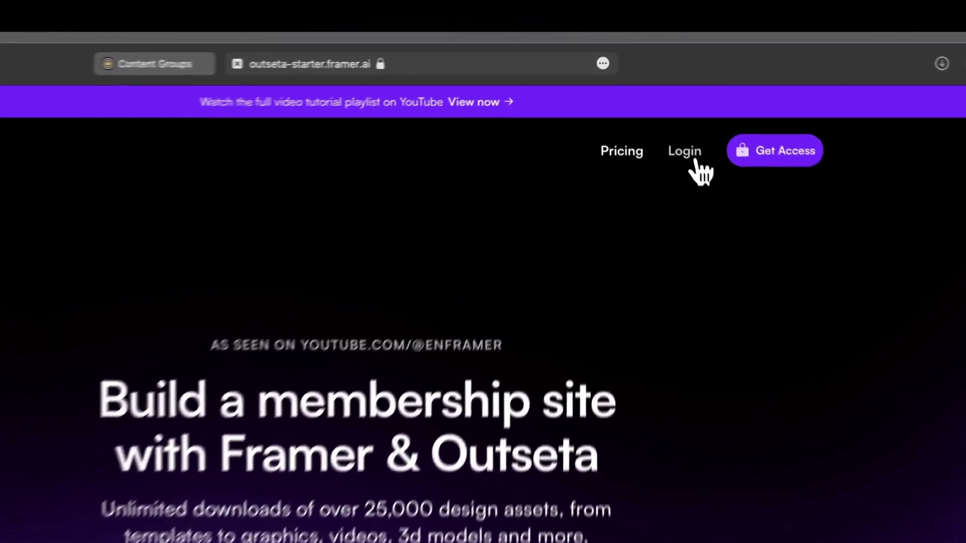
# - Log in on the live site with the account e-mail and password
pyautogui.click(667, 100)
pyautogui.click(300, 344)
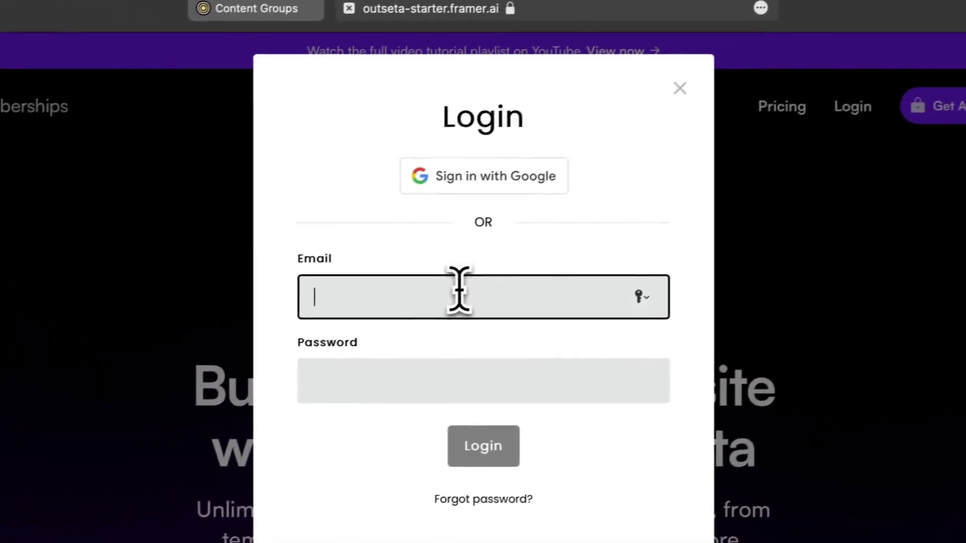
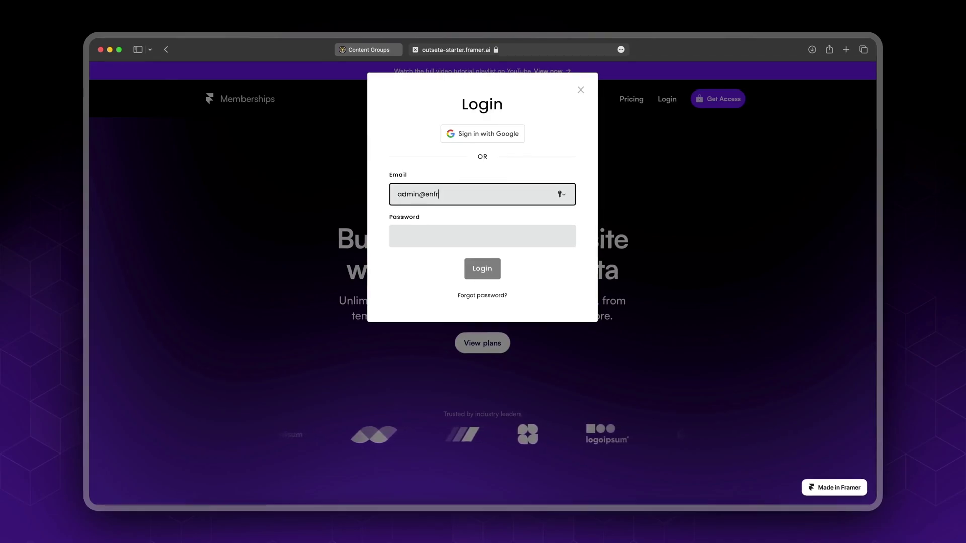
pyautogui.press('Tab')
pyautogui.write('1234')
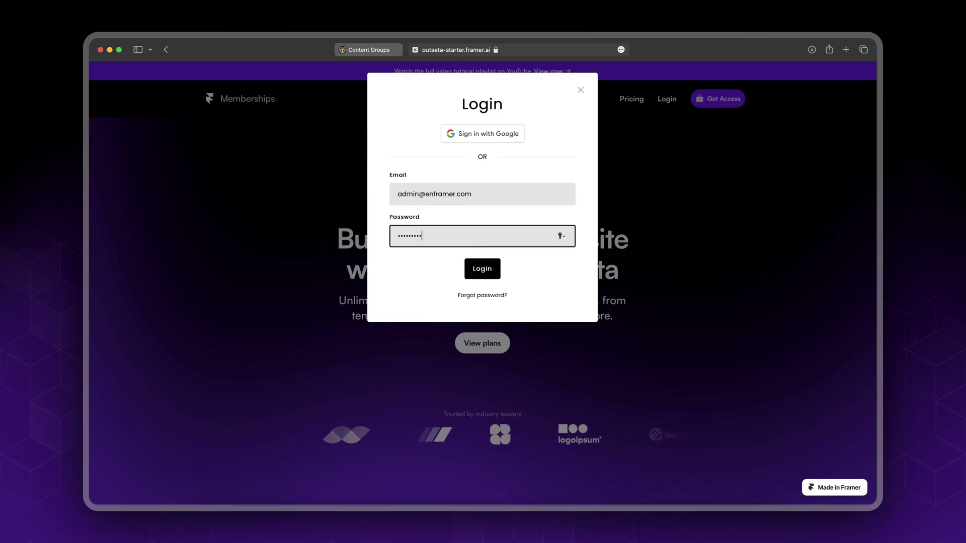
pyautogui.press('Return')
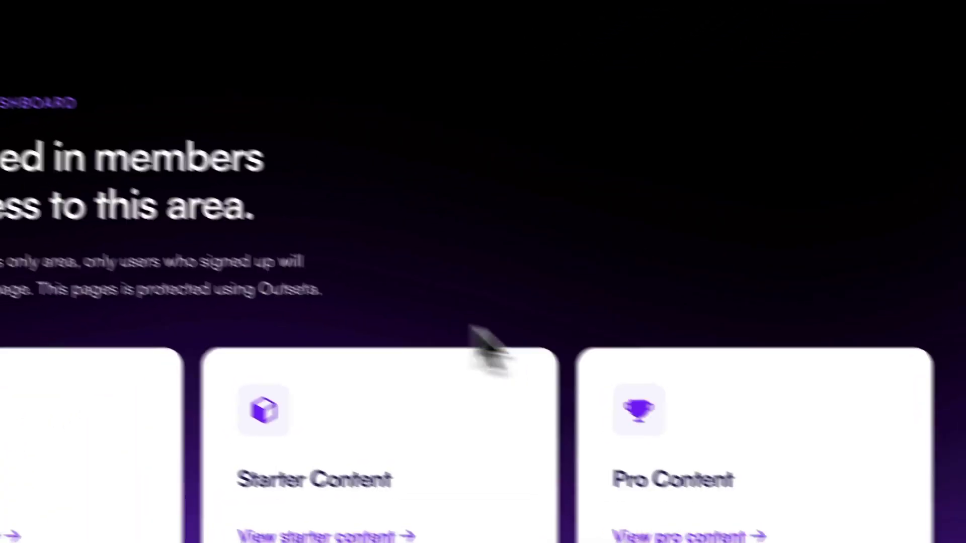